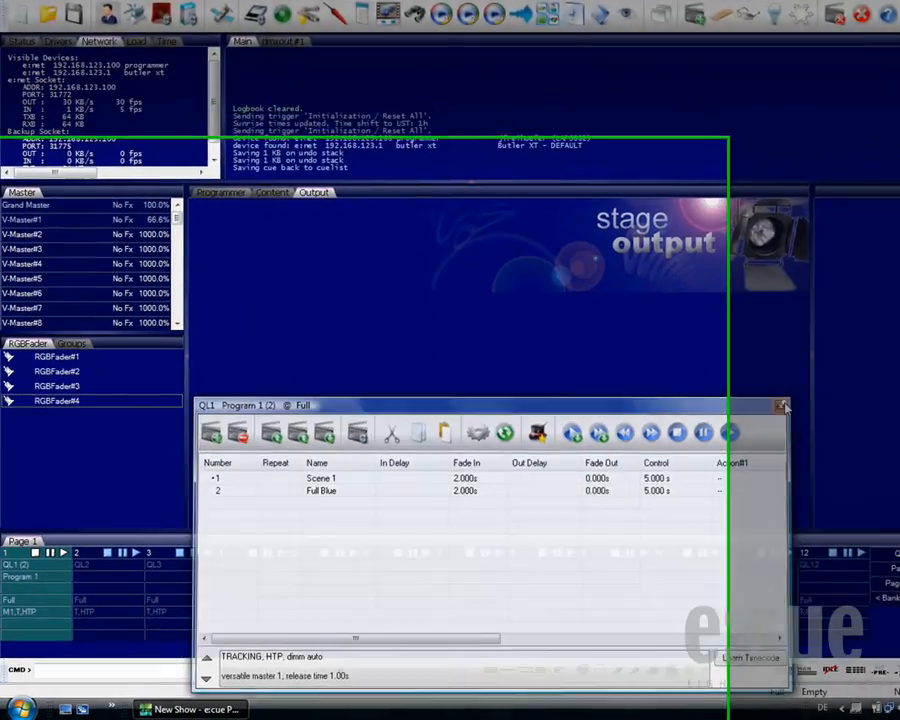
- Close the QL1 cuelist window, load RGBFader#1 to RGBFader#4 into the programmer view and select all four
{"action": "left_click", "coordinate": [748, 421]}
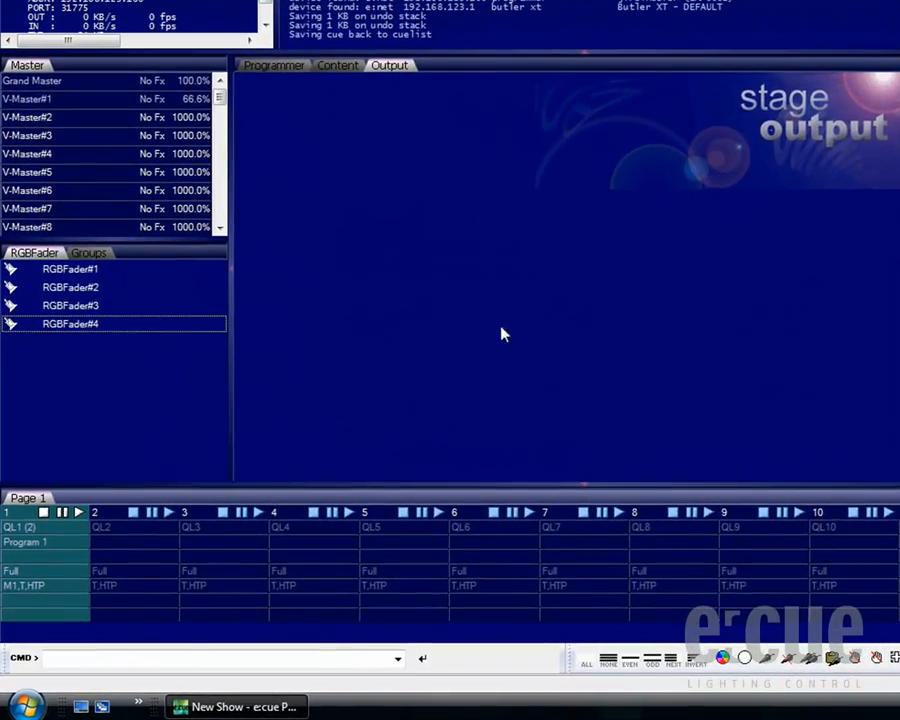
{"action": "left_click_drag", "start_coordinate": [82, 272], "coordinate": [86, 326]}
{"action": "left_click", "coordinate": [86, 326]}
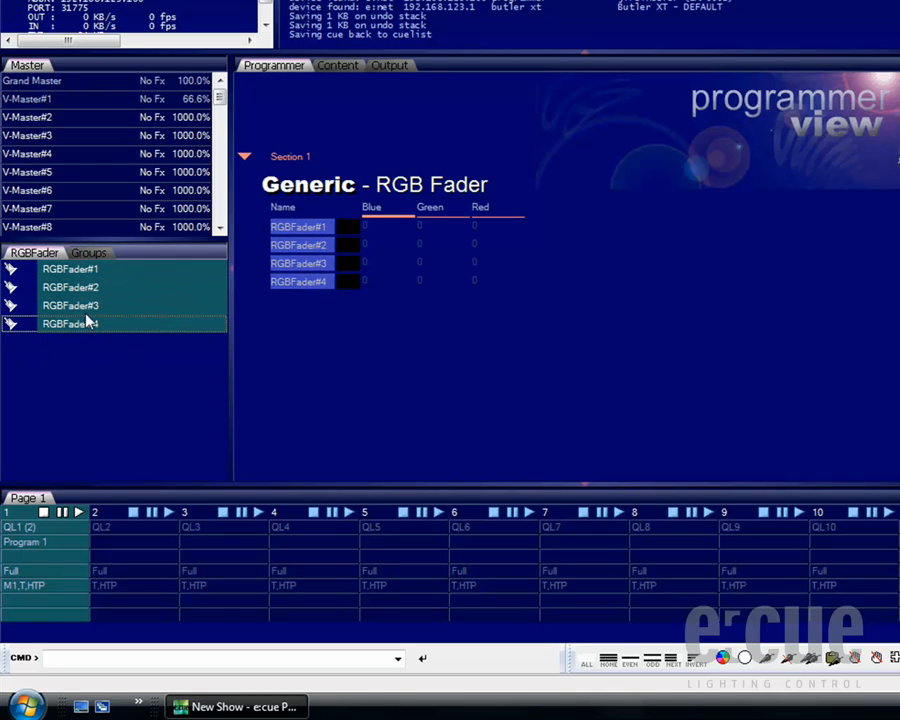
{"action": "right_click", "coordinate": [88, 272]}
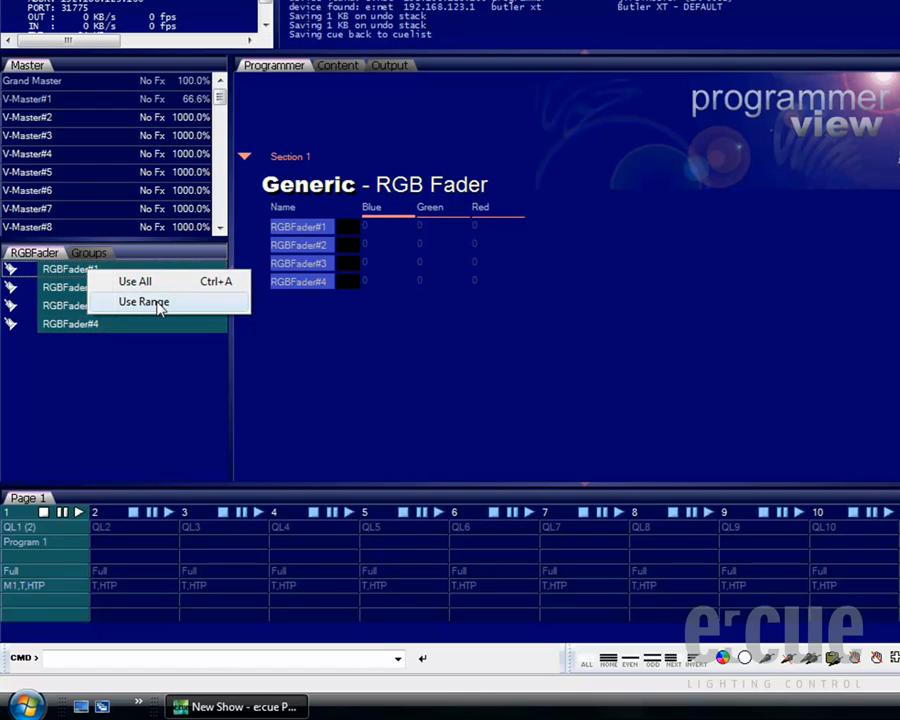
{"action": "left_click", "coordinate": [328, 230]}
{"action": "right_click", "coordinate": [328, 230]}
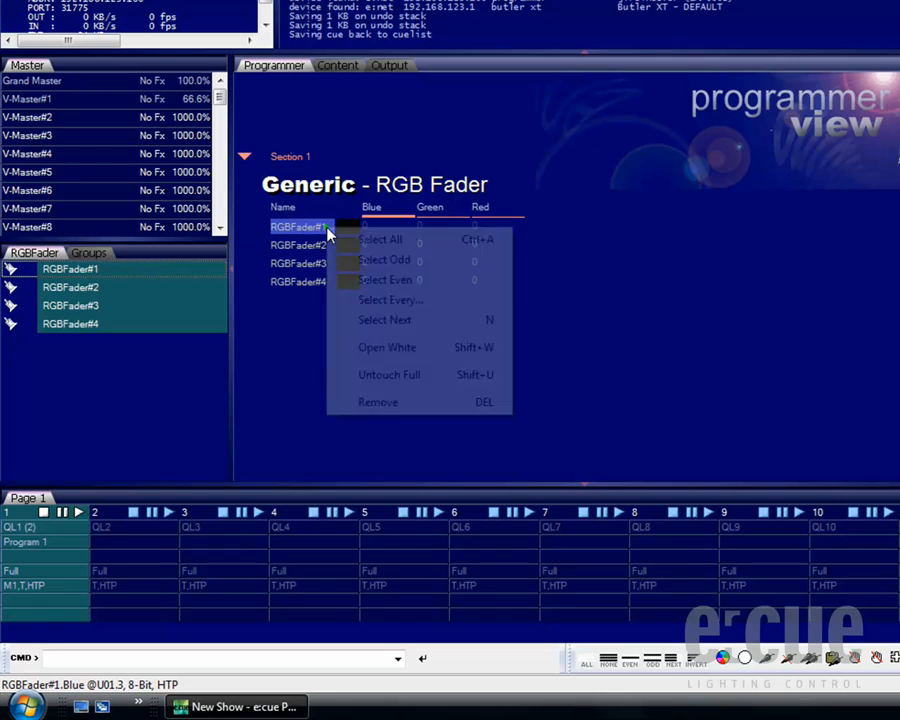
{"action": "left_click", "coordinate": [406, 243]}
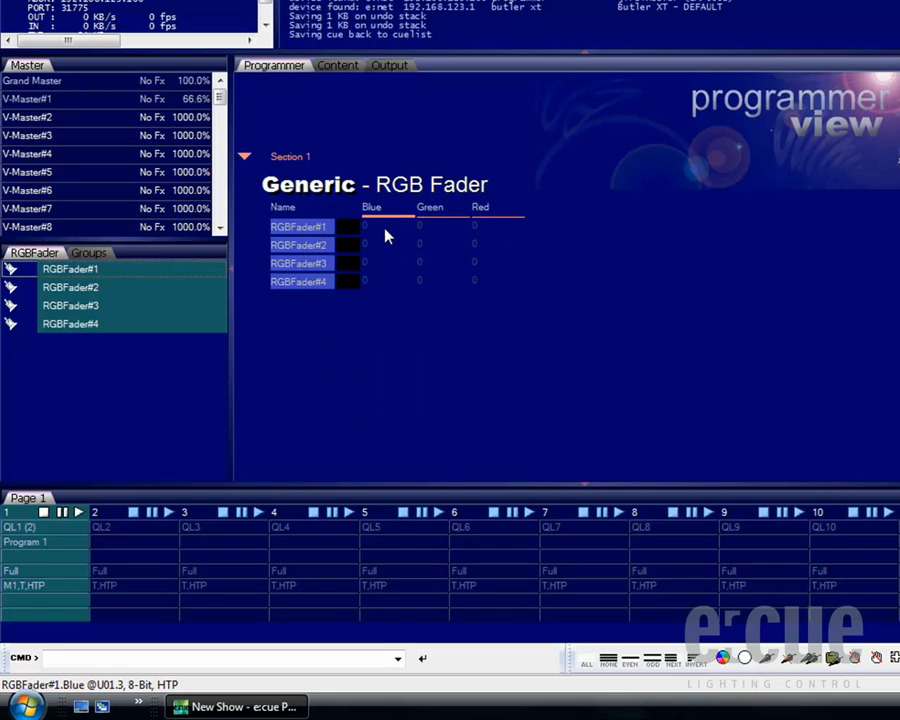
- Start a new effect on the Blue channel with Touch Position enabled and the Sin function, and display its waveform curve
{"action": "right_click", "coordinate": [387, 236]}
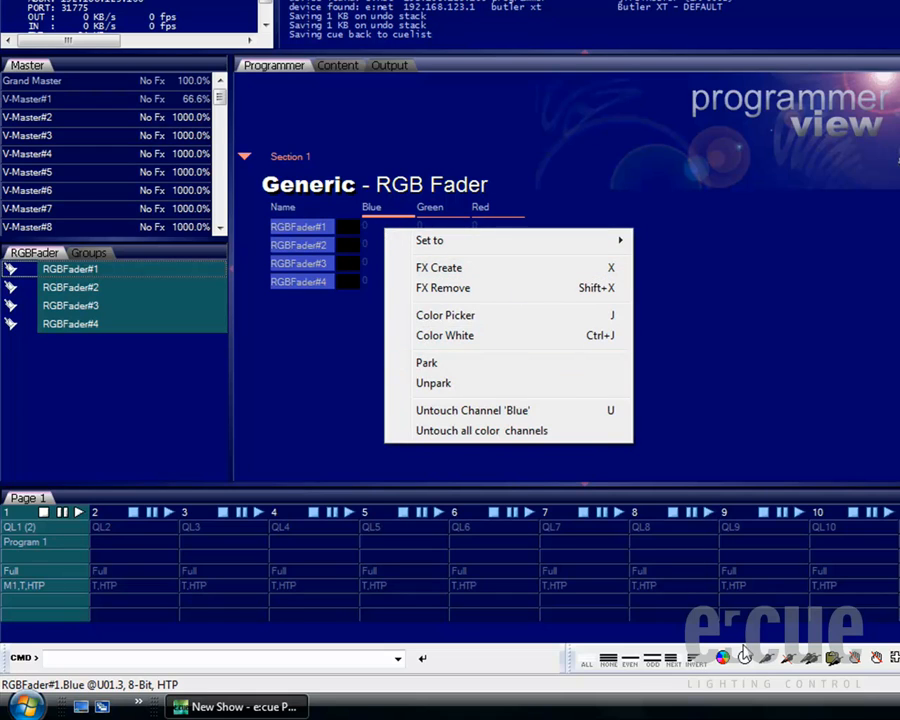
{"action": "key", "text": "x"}
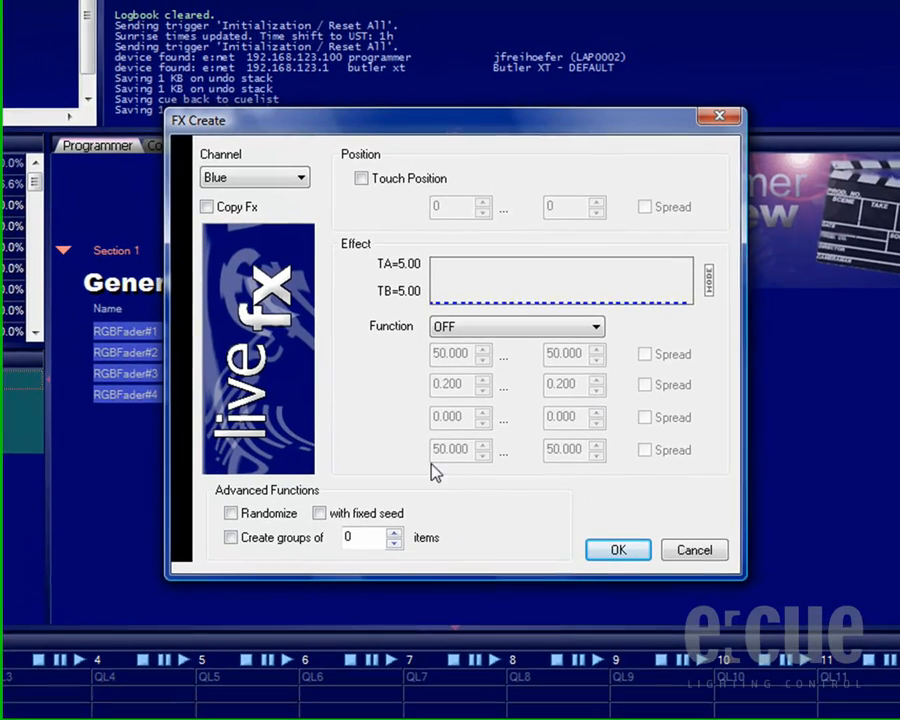
{"action": "left_click", "coordinate": [303, 181]}
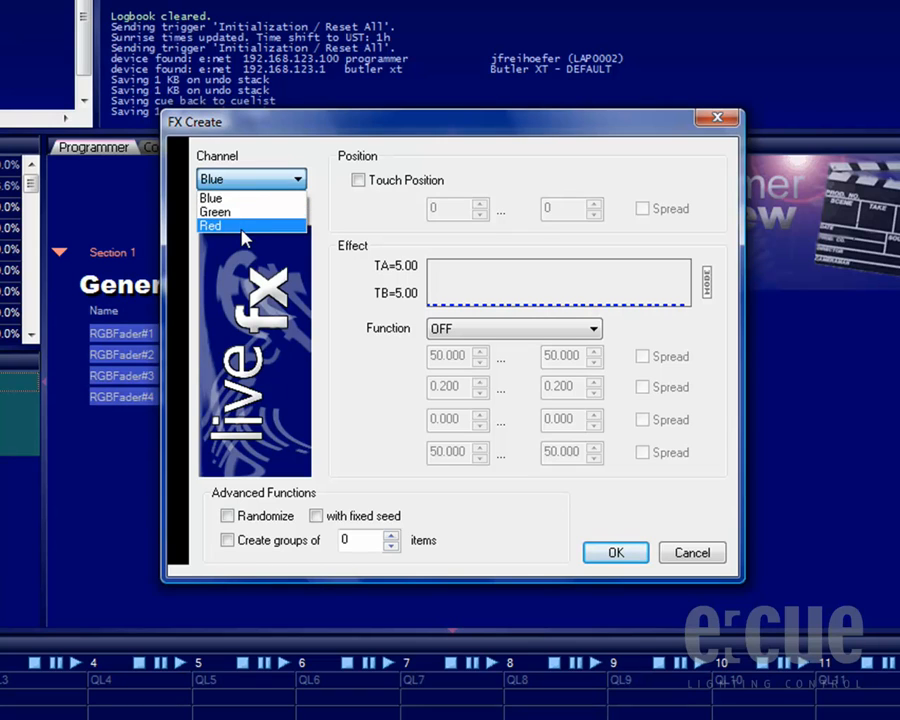
{"action": "left_click", "coordinate": [244, 200]}
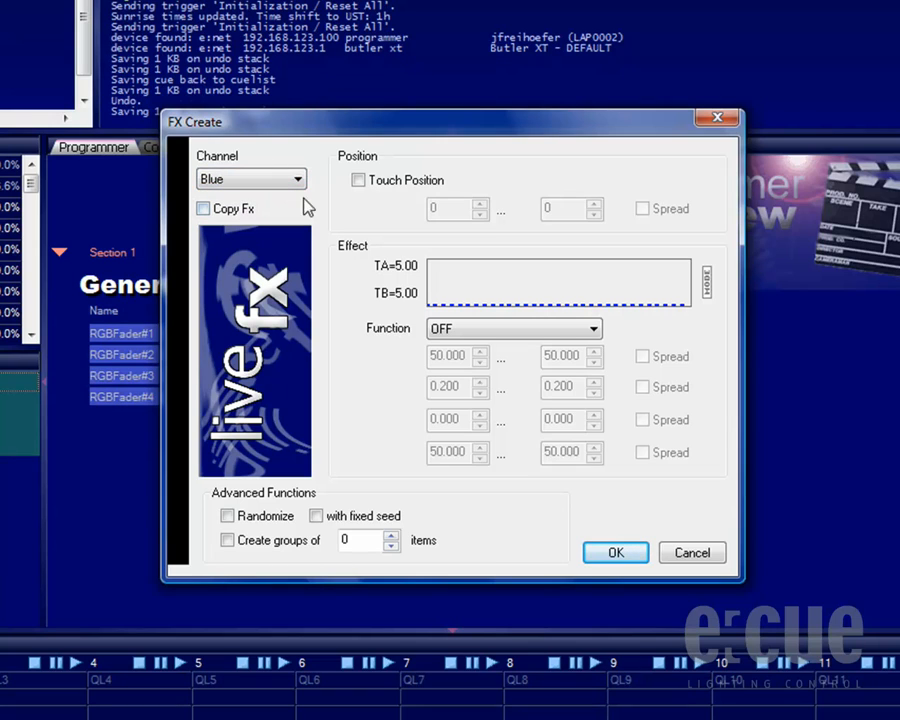
{"action": "left_click", "coordinate": [358, 181]}
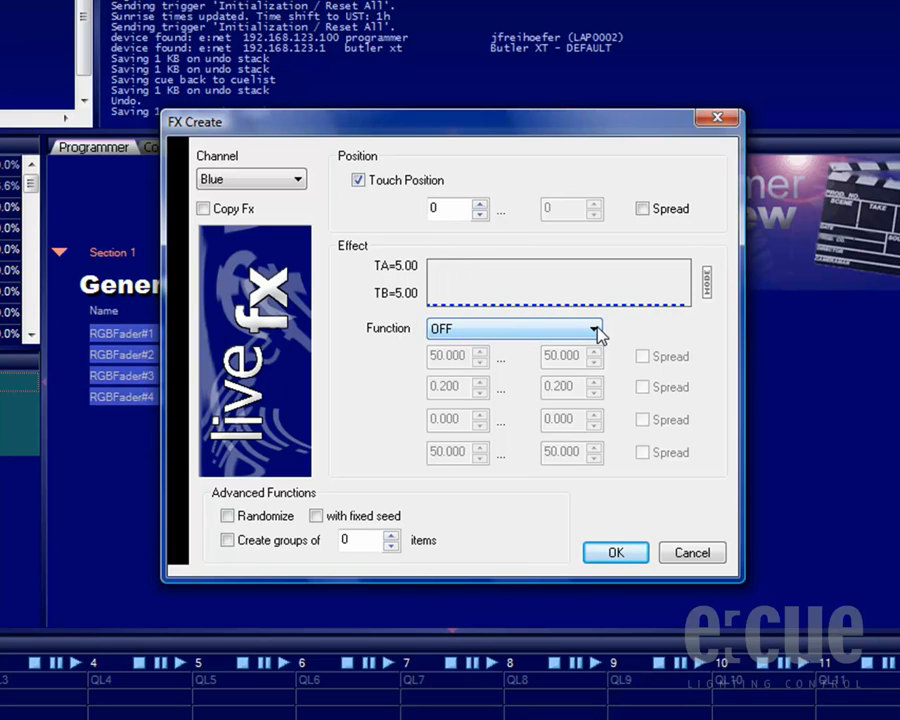
{"action": "left_click", "coordinate": [532, 331]}
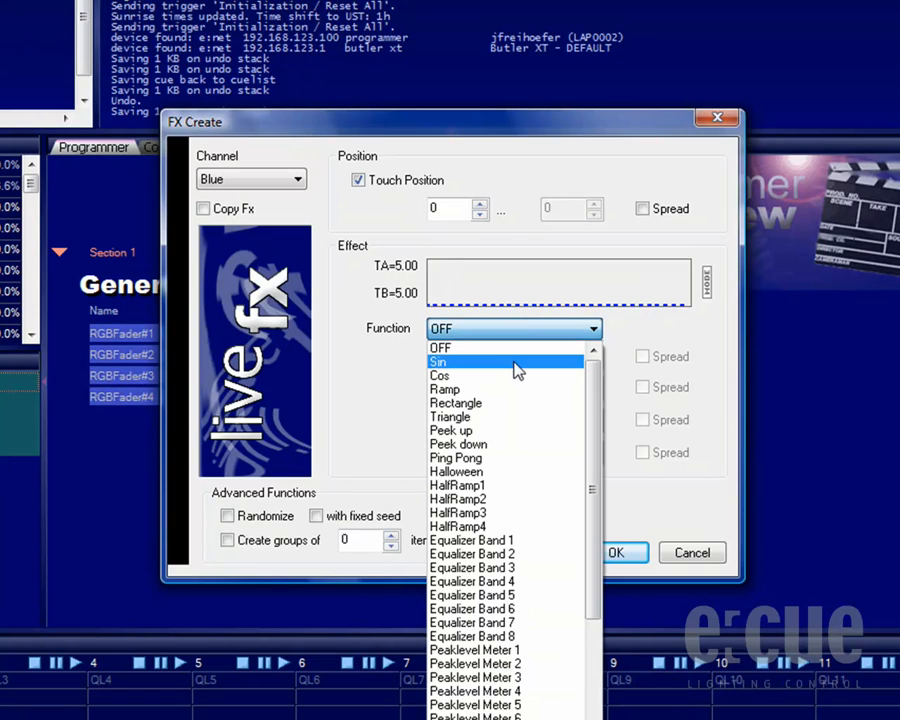
{"action": "left_click", "coordinate": [514, 364]}
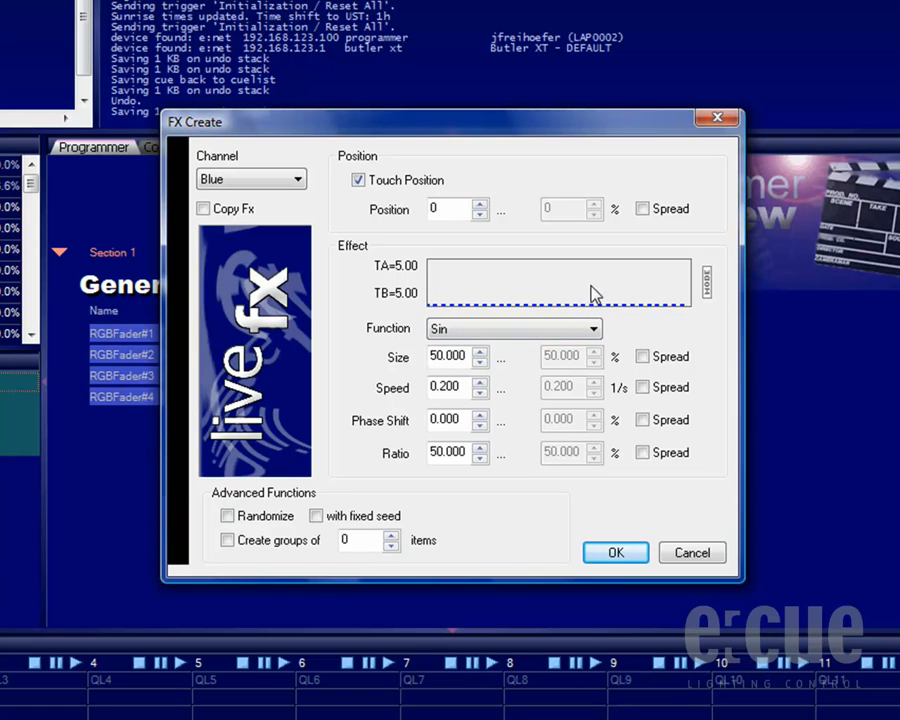
{"action": "left_click", "coordinate": [706, 284]}
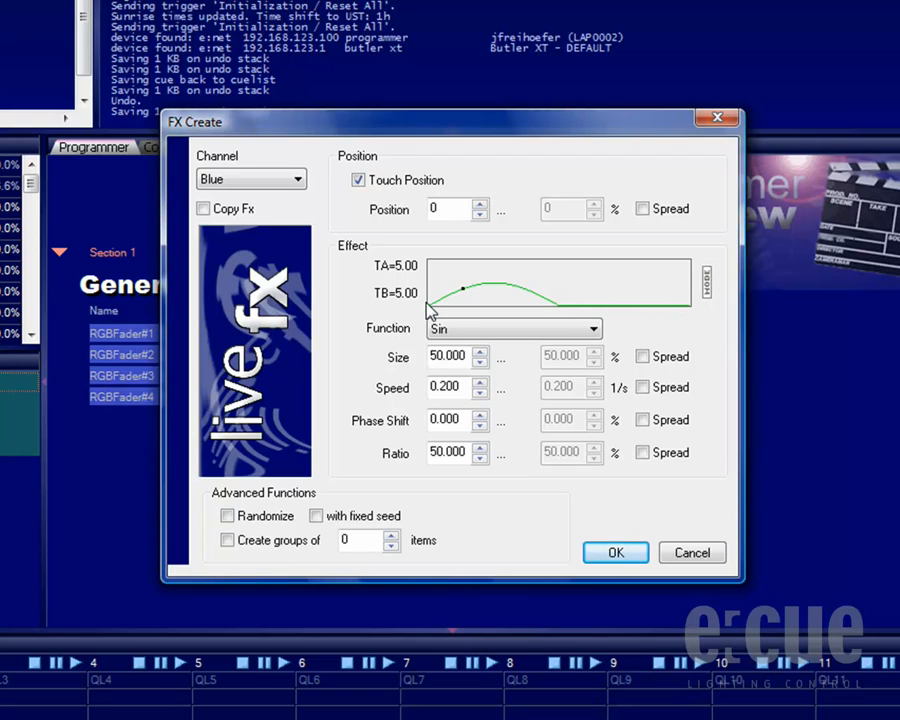
- Set the effect's position to 50 % and apply it to the four faders
{"action": "left_click", "coordinate": [479, 204]}
{"action": "left_click_drag", "start_coordinate": [479, 205], "coordinate": [479, 205]}
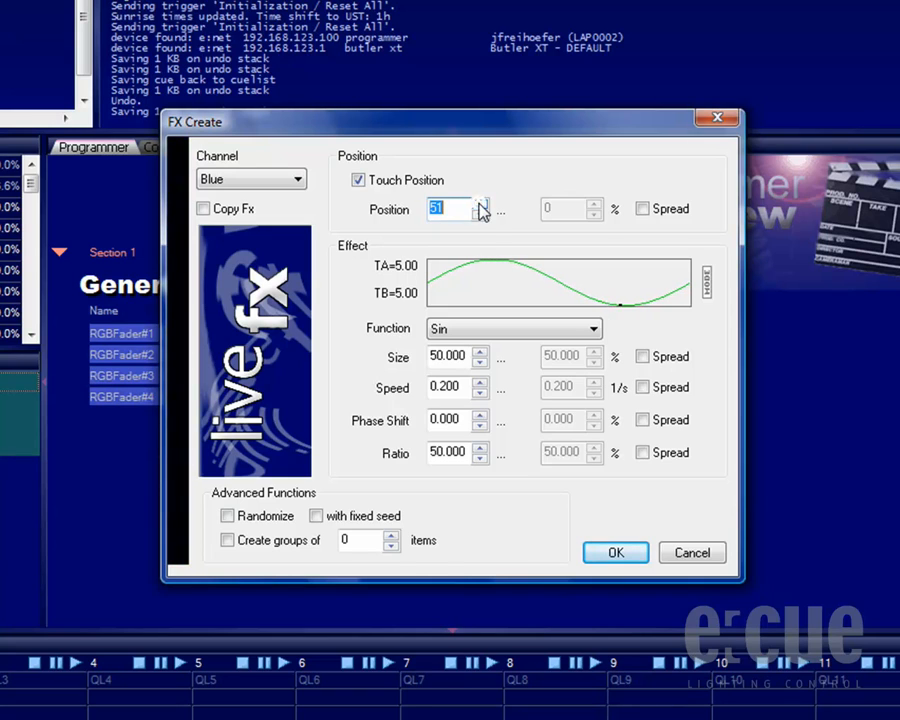
{"action": "left_click", "coordinate": [480, 214]}
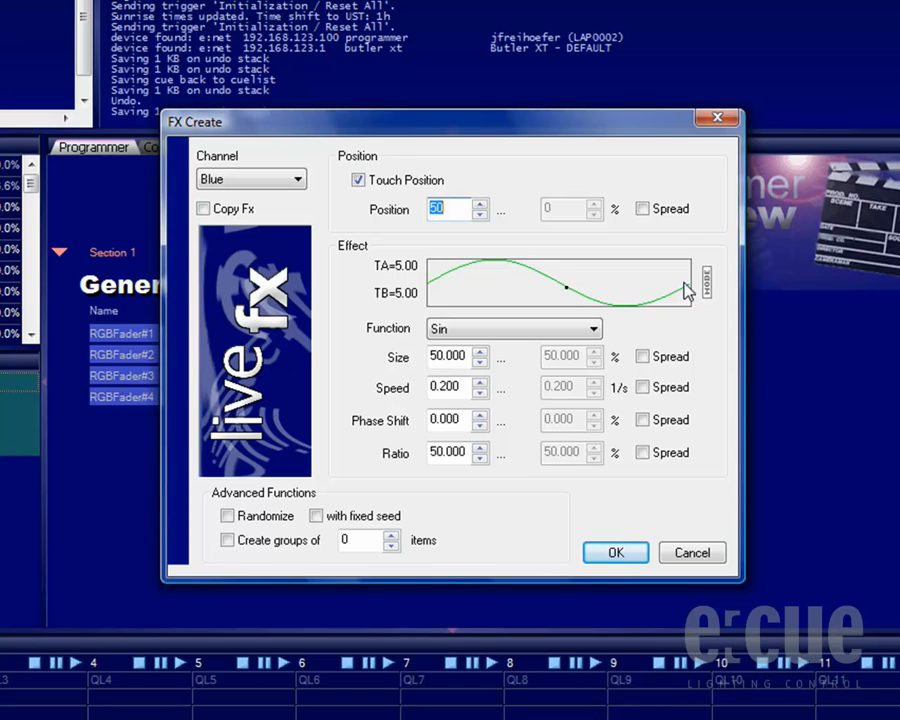
{"action": "left_click", "coordinate": [616, 554]}
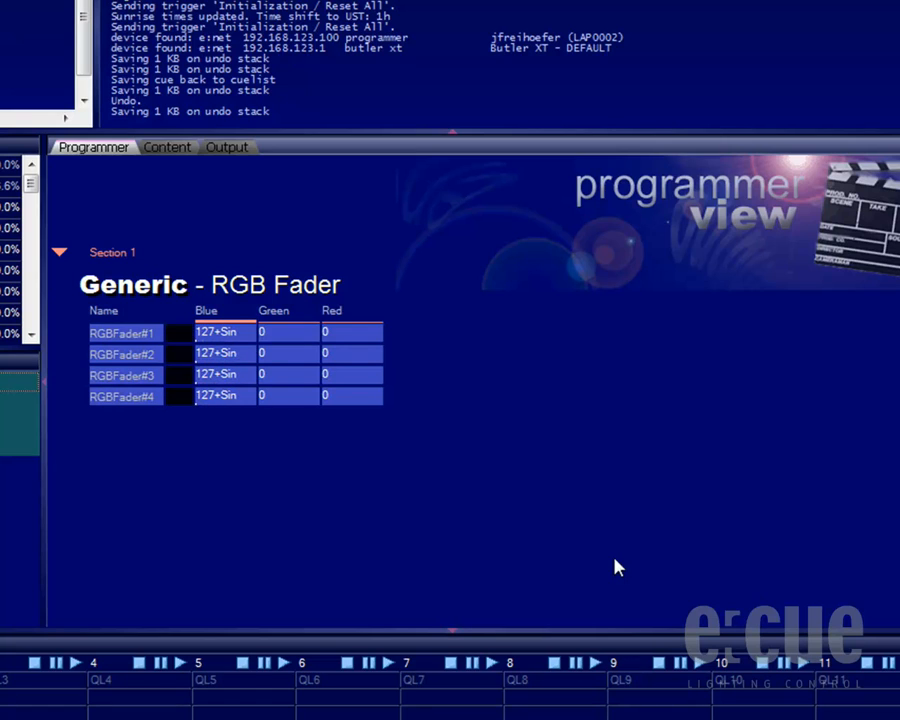
- Reopen the Blue channel's effect settings and look through the available functions, keeping Sin with its waveform curve displayed
{"action": "right_click", "coordinate": [233, 342]}
{"action": "left_click", "coordinate": [320, 384]}
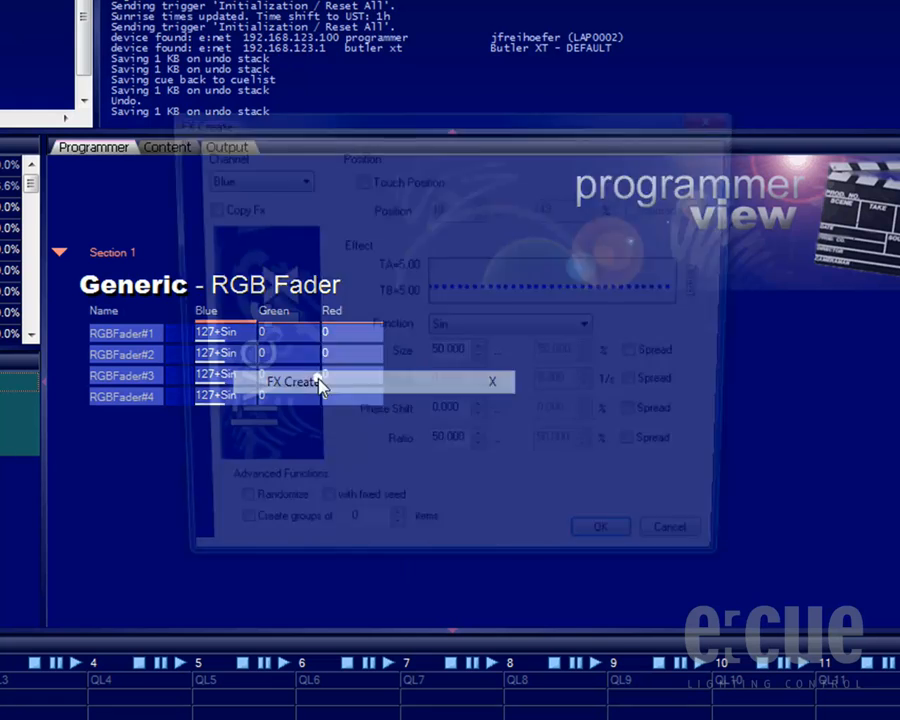
{"action": "left_click", "coordinate": [594, 330]}
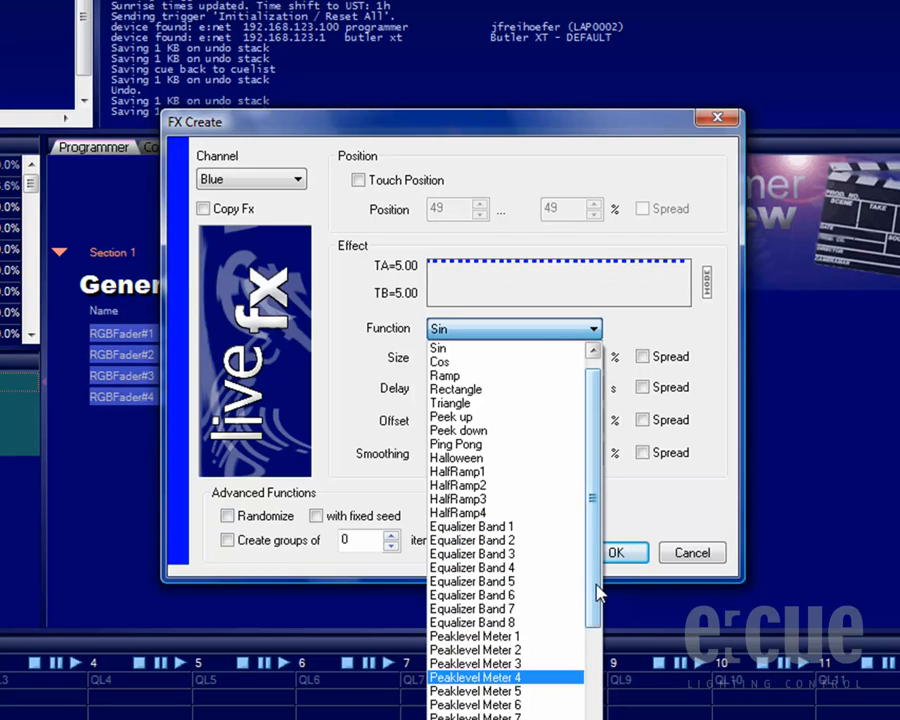
{"action": "left_click_drag", "start_coordinate": [597, 584], "coordinate": [598, 701]}
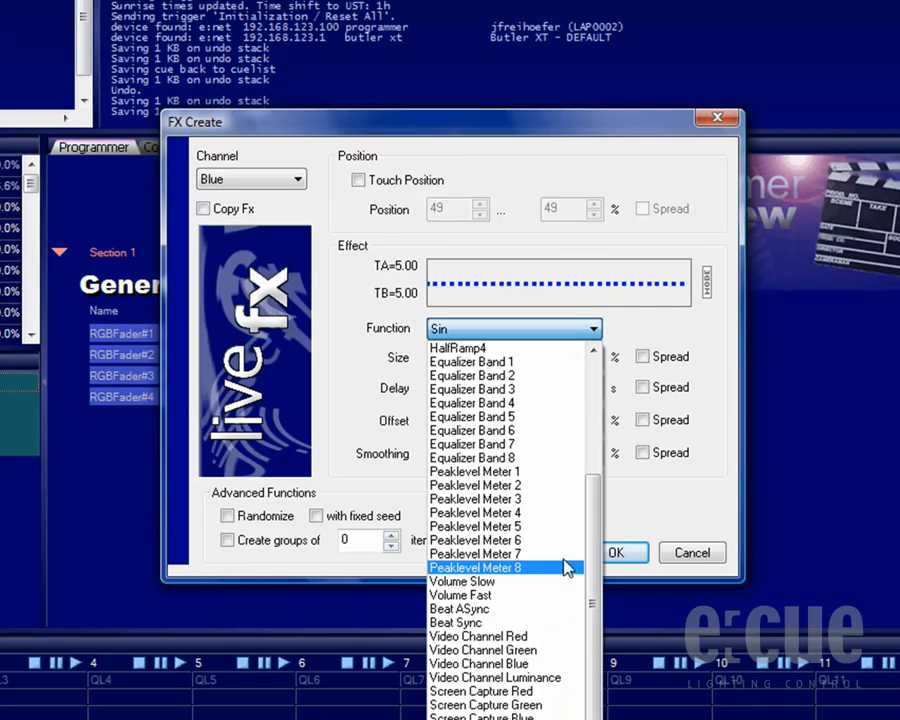
{"action": "left_click_drag", "start_coordinate": [593, 485], "coordinate": [601, 355]}
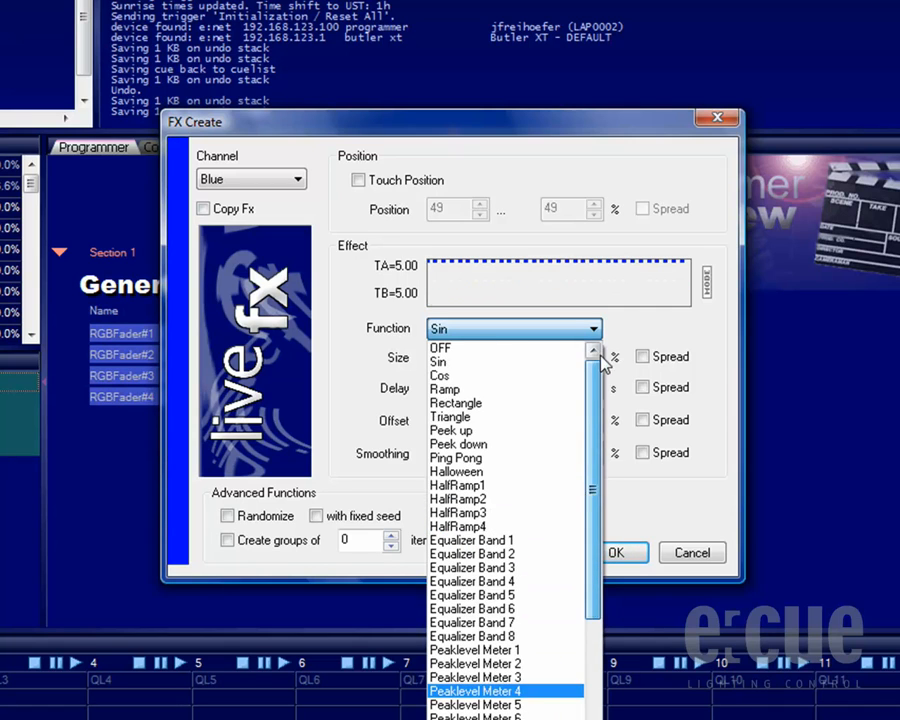
{"action": "left_click", "coordinate": [507, 364]}
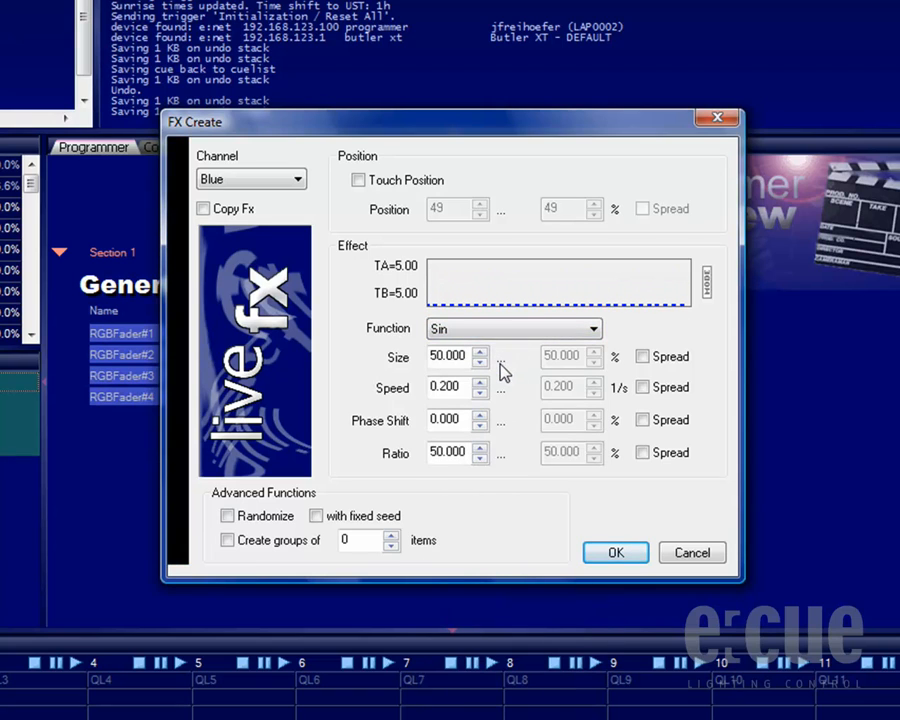
{"action": "left_click", "coordinate": [707, 285]}
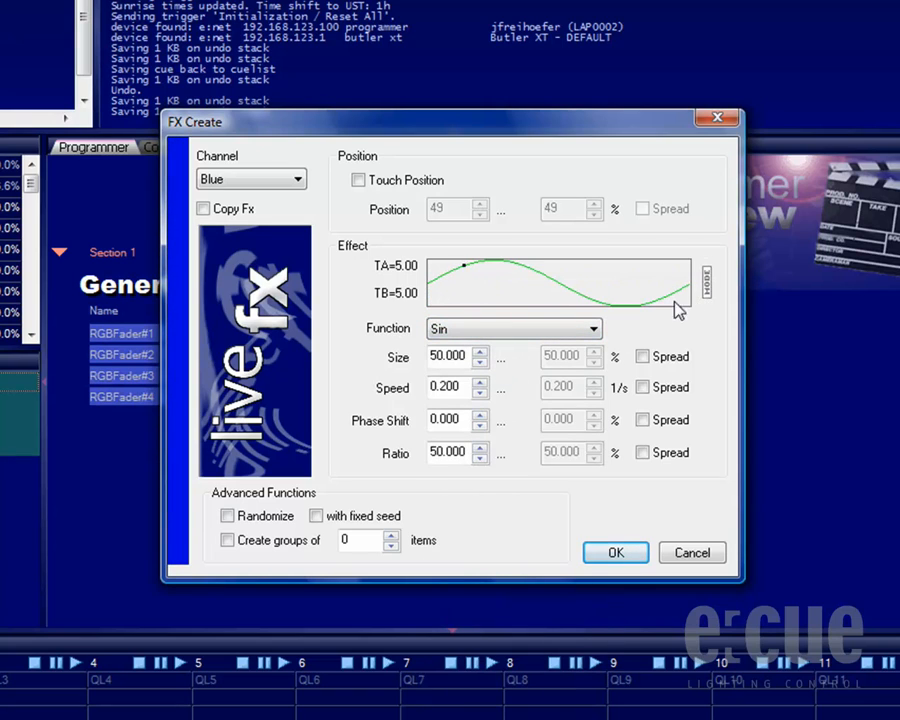
- Adjust the Sin effect to size 50 %, speed 0.35, phase shift 0 % and ratio 50 %
{"action": "mouse_move", "coordinate": [482, 367]}
{"action": "left_mouse_down"}
{"action": "mouse_move", "coordinate": [483, 357]}
{"action": "mouse_move", "coordinate": [481, 383]}
{"action": "left_mouse_up"}
{"action": "left_click", "coordinate": [481, 392]}
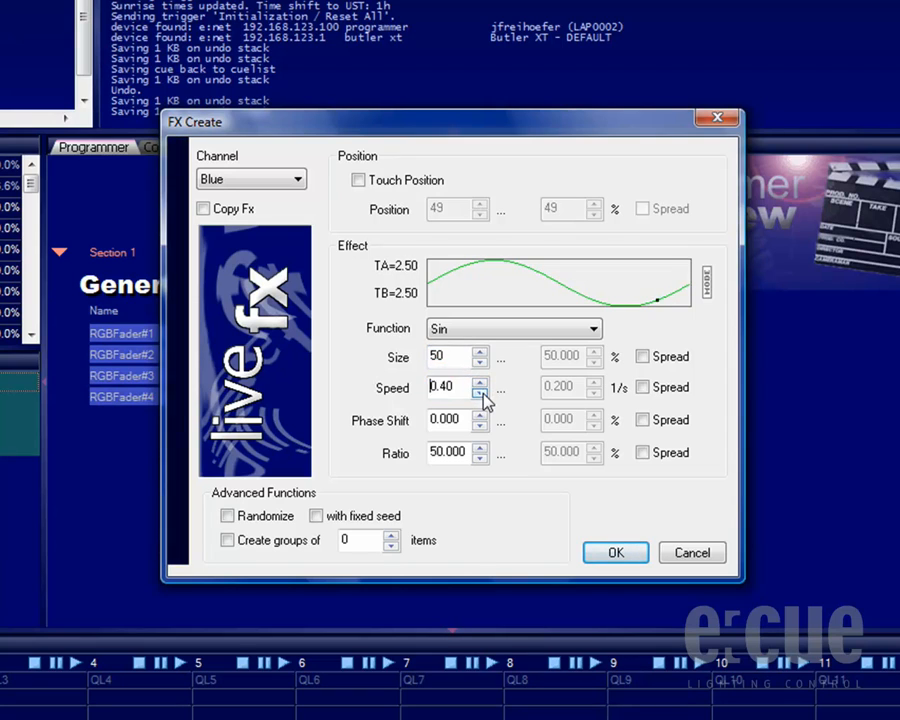
{"action": "left_click", "coordinate": [481, 392]}
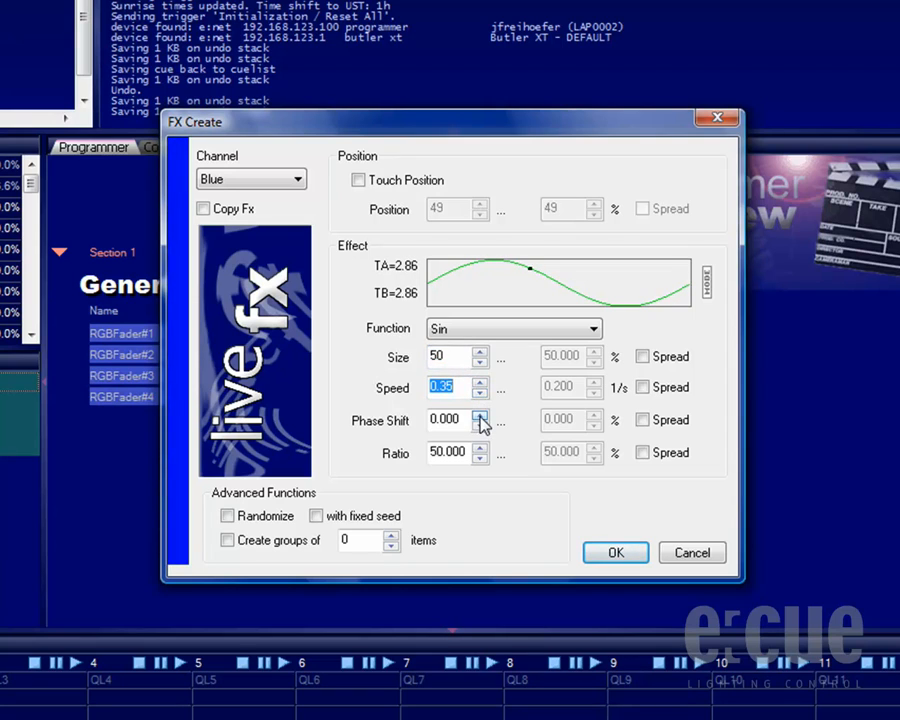
{"action": "mouse_move", "coordinate": [481, 418]}
{"action": "left_mouse_down"}
{"action": "mouse_move", "coordinate": [481, 459]}
{"action": "mouse_move", "coordinate": [482, 448]}
{"action": "left_mouse_up"}
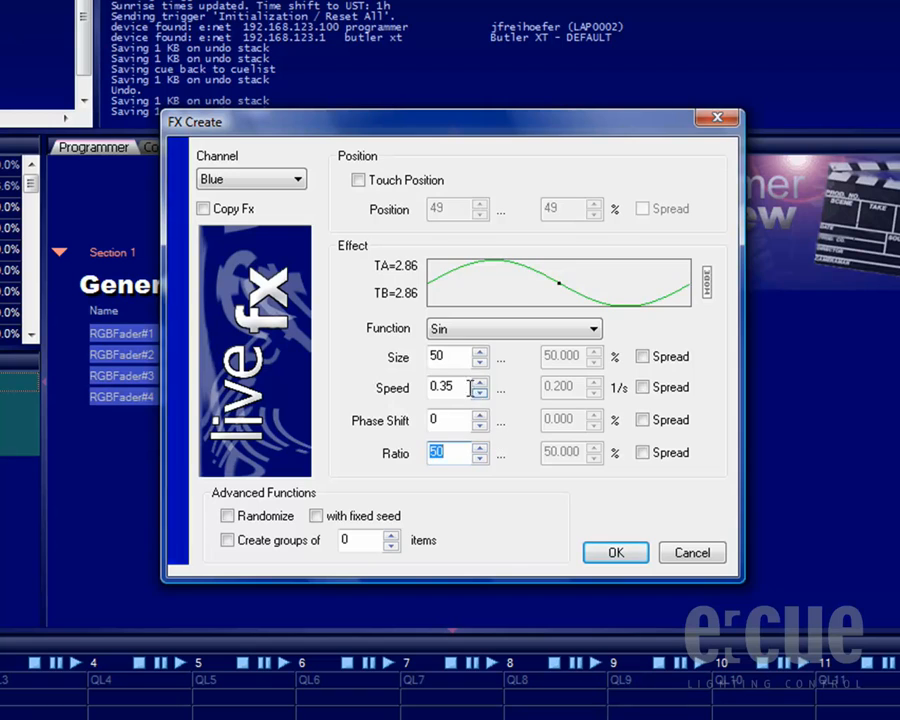
- Spread the effect's speed from 0.35 to 0.40 across the faders and apply it
{"action": "left_click", "coordinate": [644, 389]}
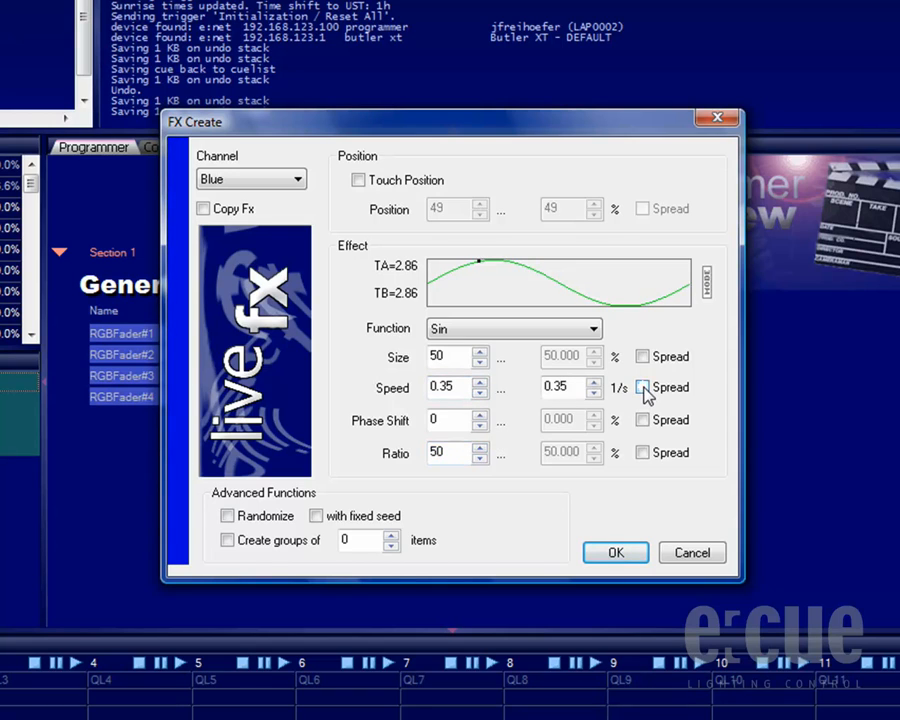
{"action": "left_click", "coordinate": [593, 383]}
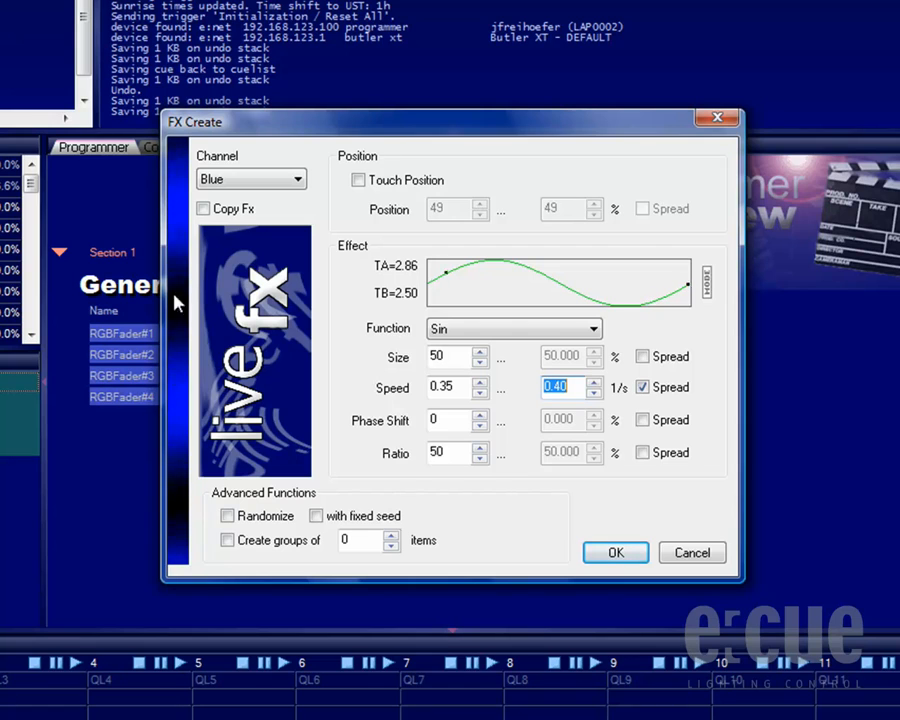
{"action": "left_click", "coordinate": [620, 555]}
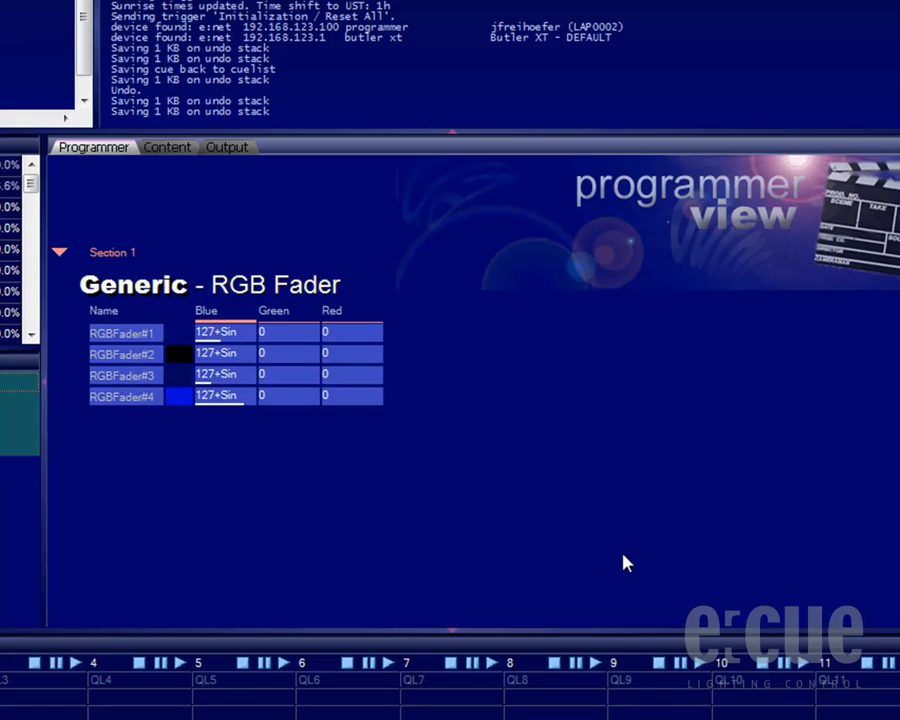
- Edit the Blue channel's effect again, spreading its phase shift from 0 to 100 % across the faders, and apply it
{"action": "right_click", "coordinate": [224, 336]}
{"action": "left_click", "coordinate": [297, 380]}
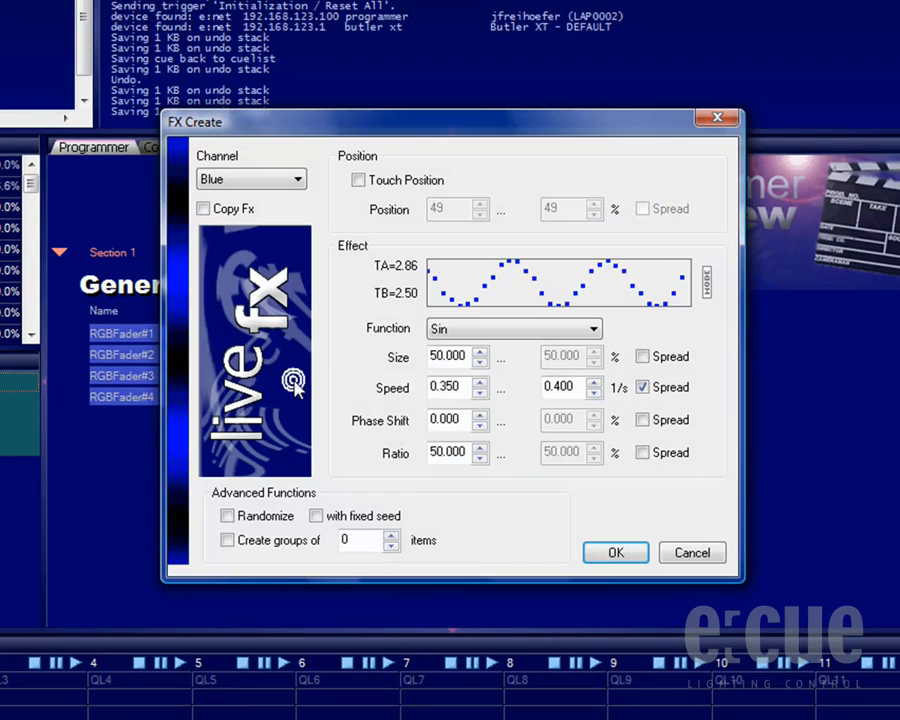
{"action": "left_click", "coordinate": [643, 420]}
{"action": "left_click_drag", "start_coordinate": [594, 416], "coordinate": [594, 416]}
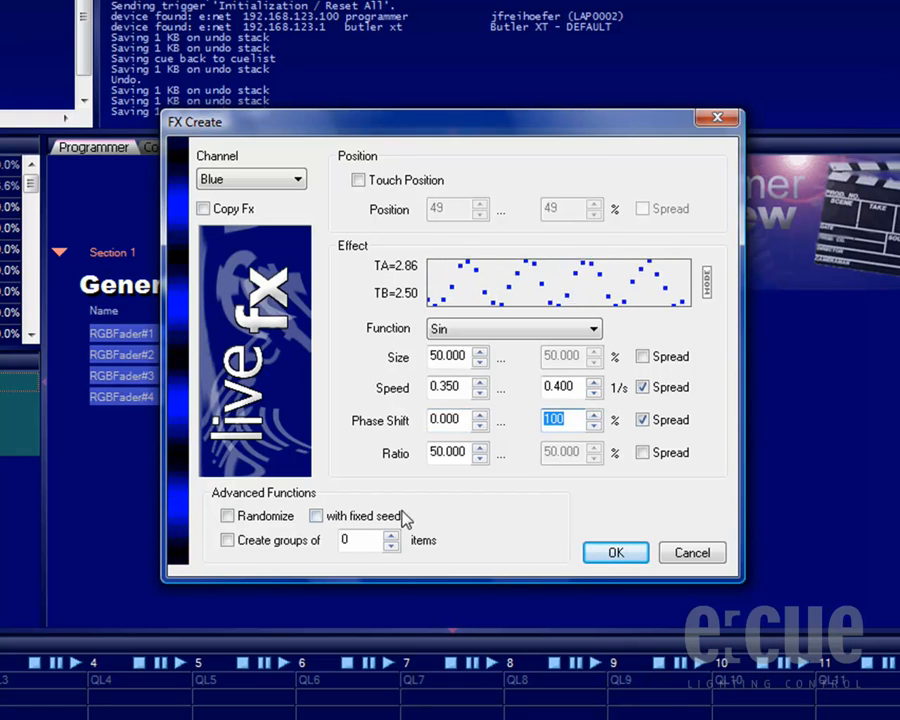
{"action": "left_click", "coordinate": [612, 556]}
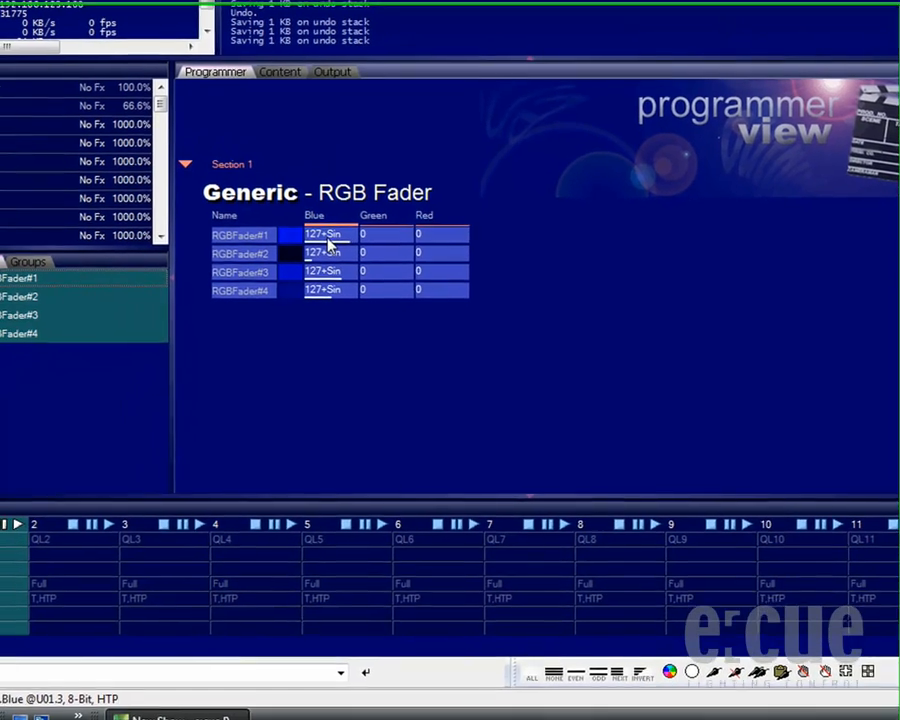
- Record the effect as a new cue named "FX Created 1" at the end of cuelist QL2
{"action": "left_click", "coordinate": [70, 545]}
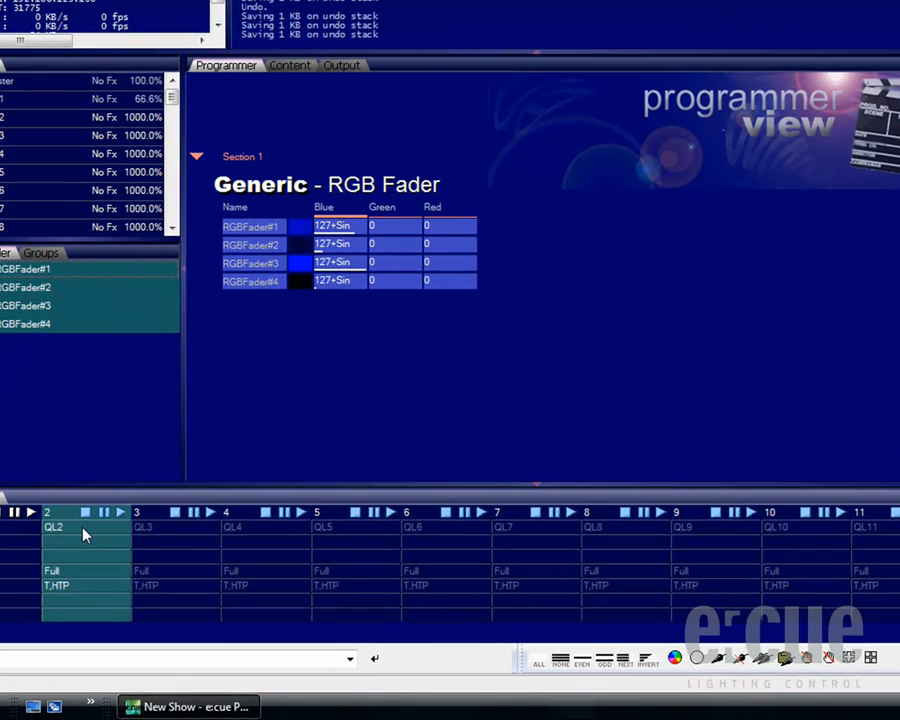
{"action": "double_click", "coordinate": [84, 535]}
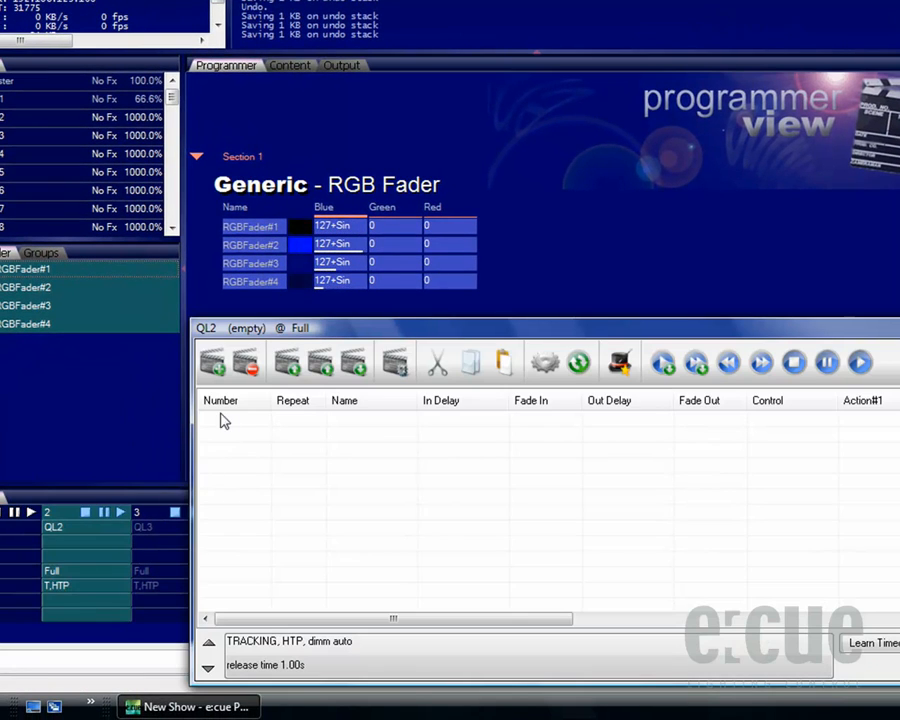
{"action": "left_click", "coordinate": [214, 365]}
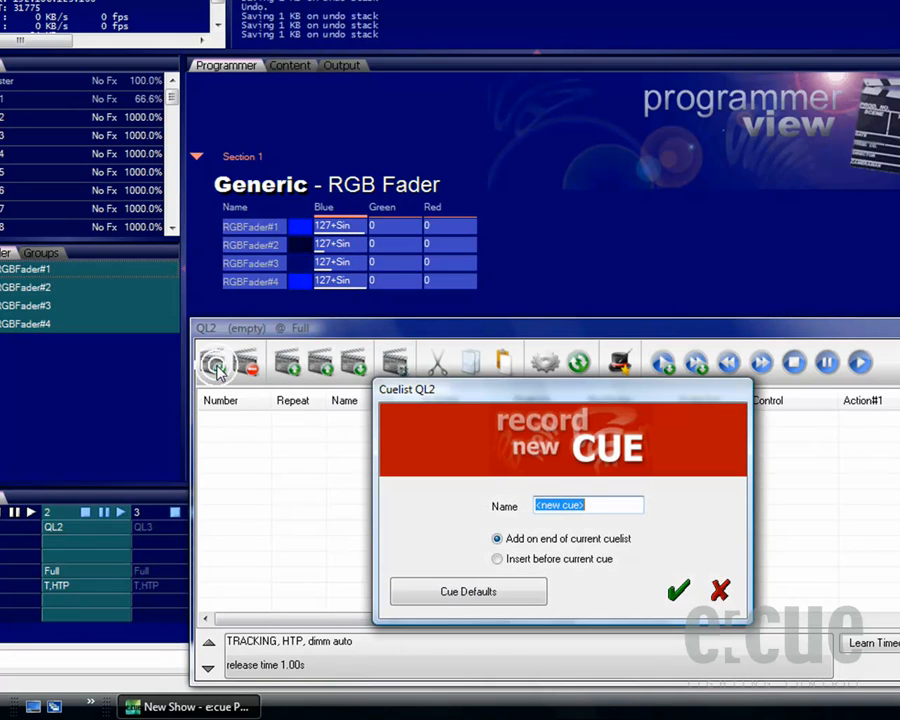
{"action": "type", "text": "FX"}
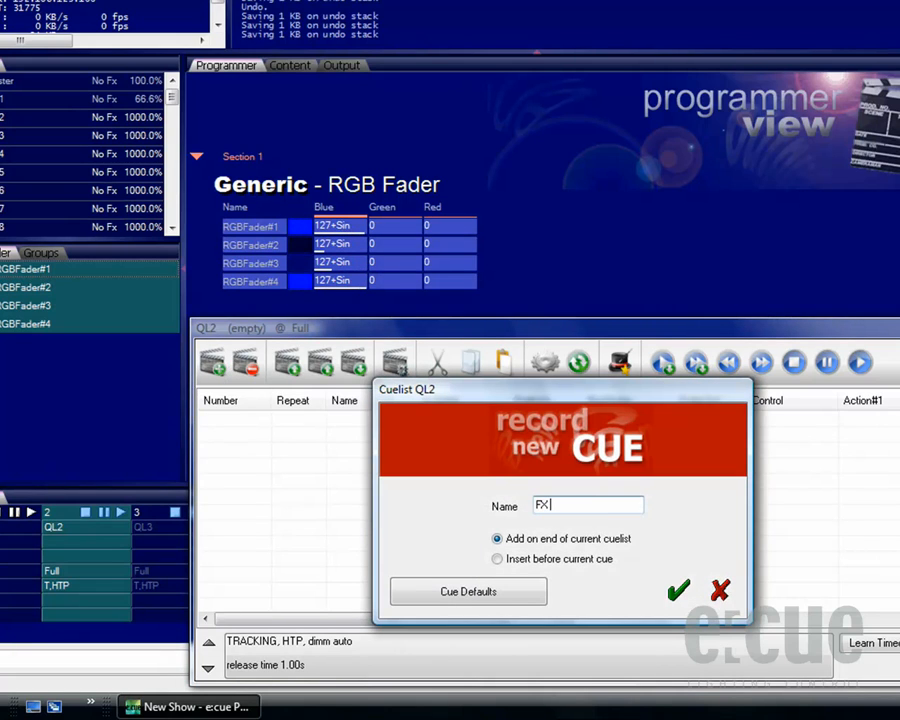
{"action": "type", "text": " Created 1"}
{"action": "left_click", "coordinate": [680, 591]}
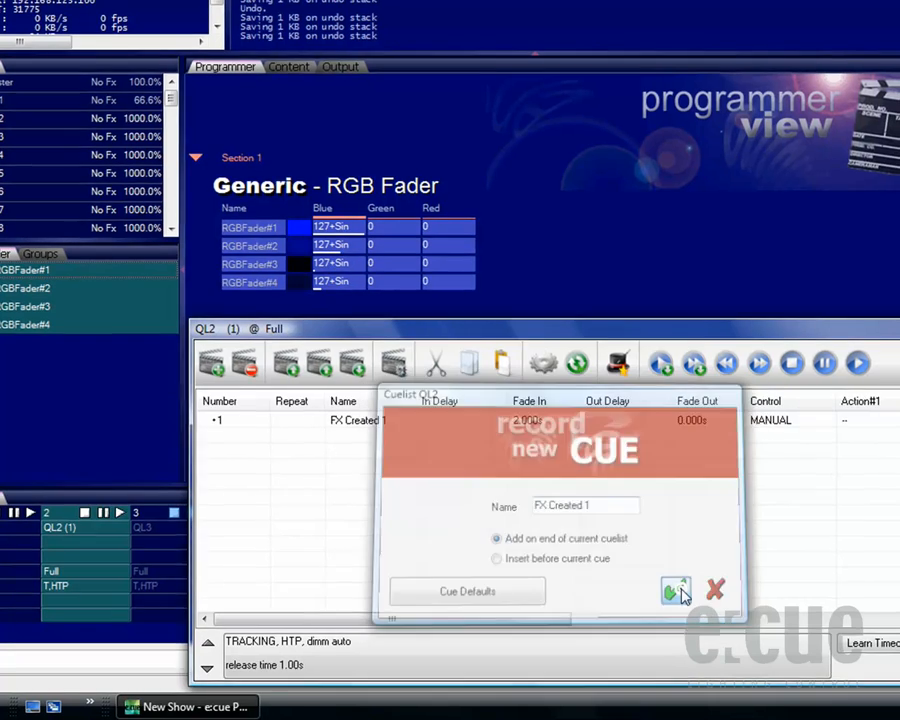